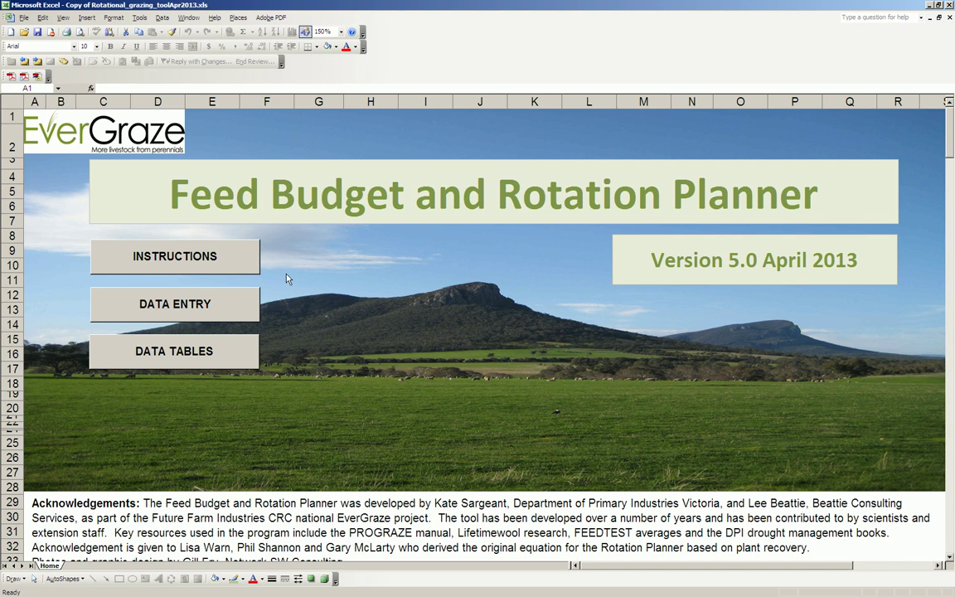
Go from the home sheet to the Data Entry Menu
{"action": "left_click", "coordinate": [117, 315]}
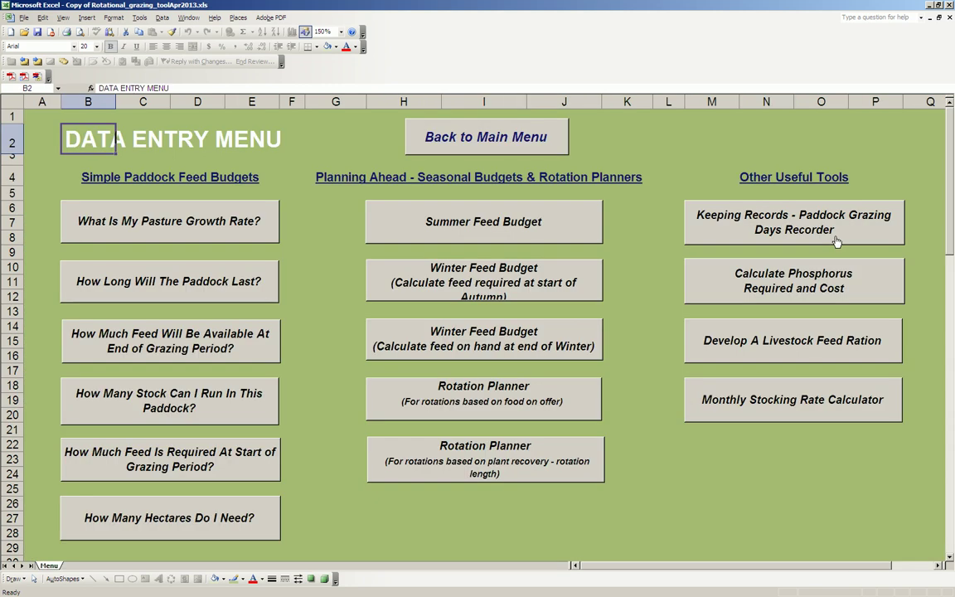
Open the feed ration calculator and set Ration 1 to Ewes/Wethers averaging 50 kg
{"action": "left_click", "coordinate": [752, 354]}
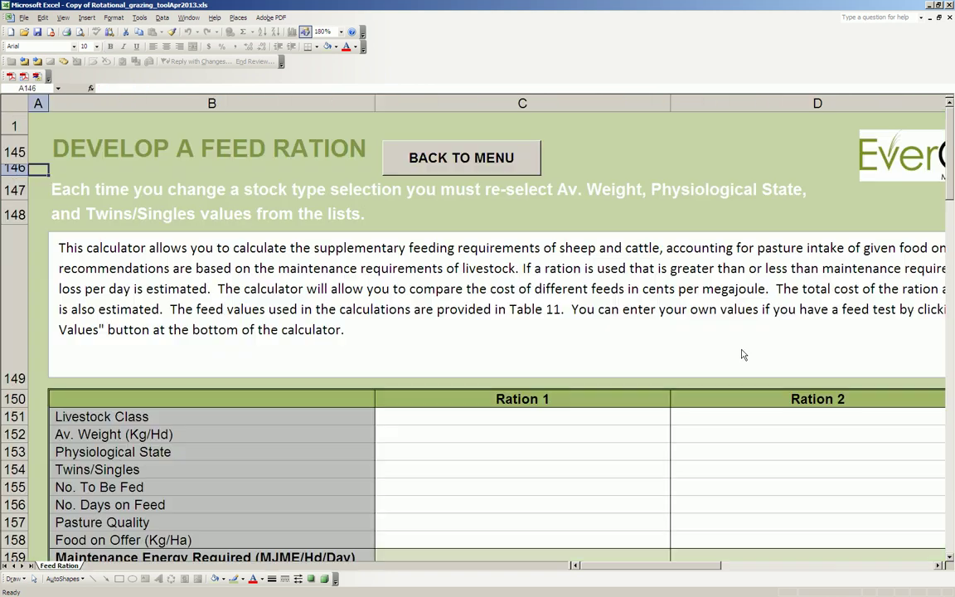
{"action": "scroll", "coordinate": [743, 355], "scroll_direction": "down", "scroll_amount": 1}
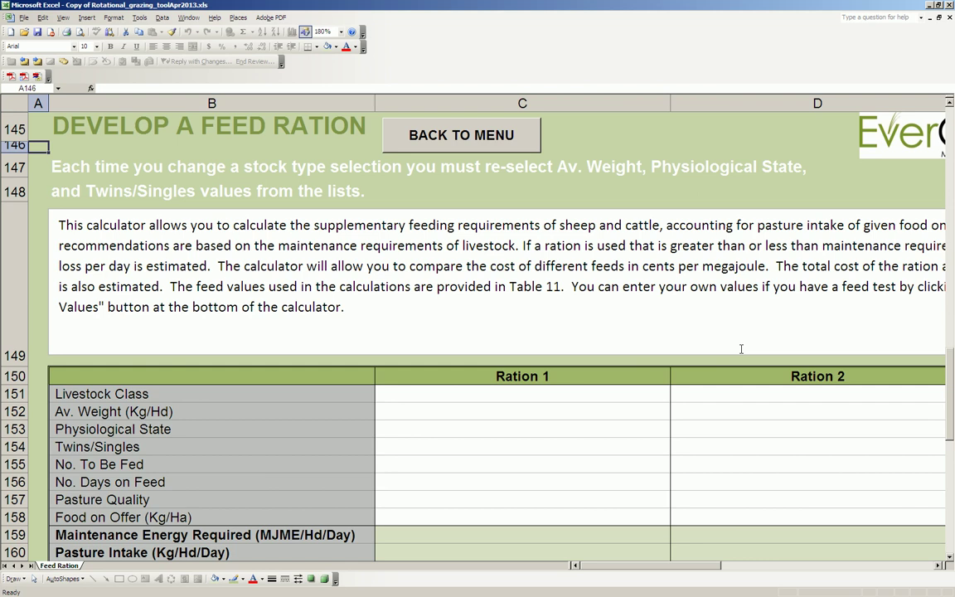
{"action": "scroll", "coordinate": [741, 348], "scroll_direction": "down", "scroll_amount": 1}
{"action": "left_click", "coordinate": [497, 331]}
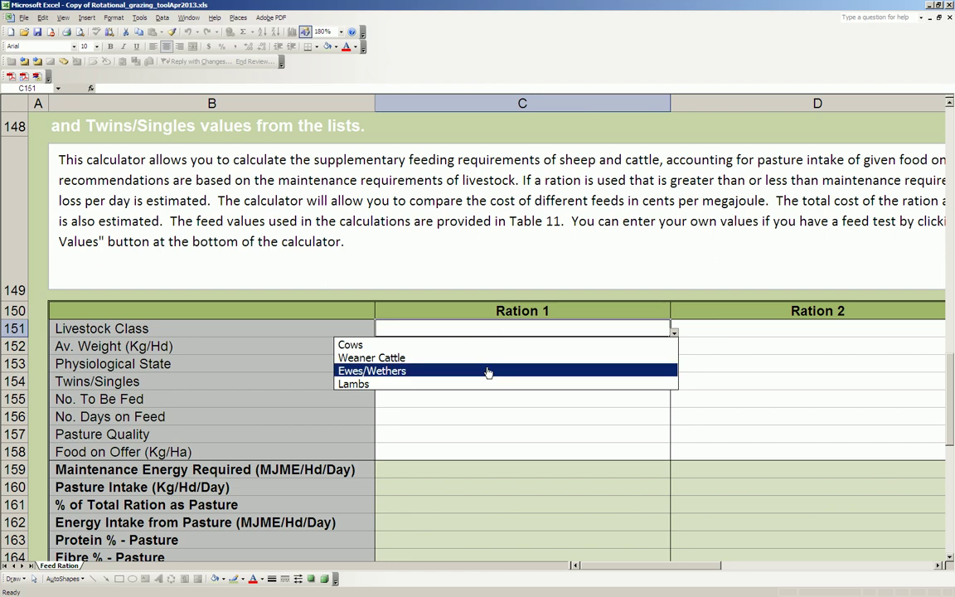
{"action": "left_click", "coordinate": [488, 372]}
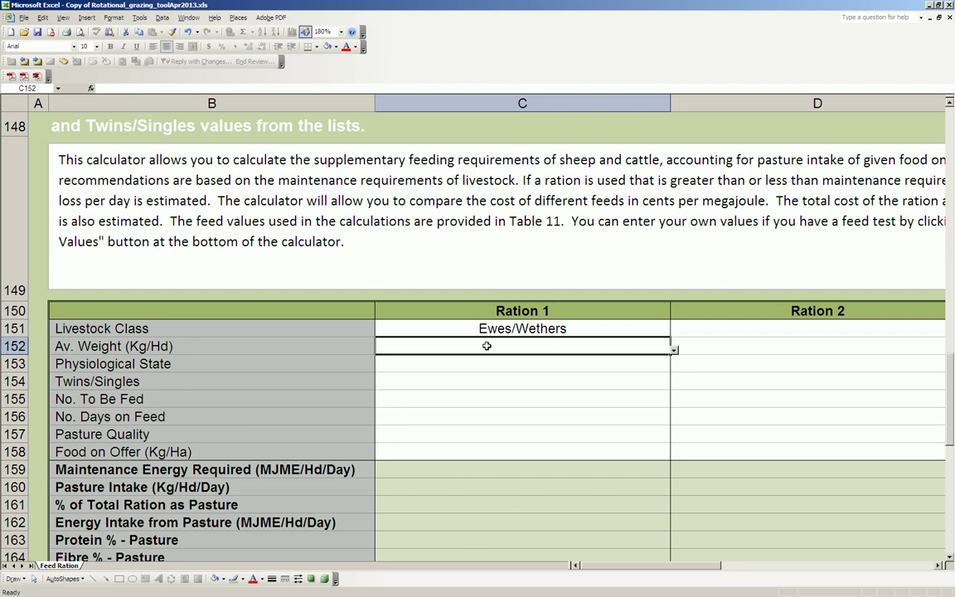
{"action": "type", "text": "50"}
{"action": "key", "text": "Return"}
Mark the ewes as Dry or pregnant, carrying Twins, with 500 head to be fed
{"action": "key", "text": "alt+Down"}
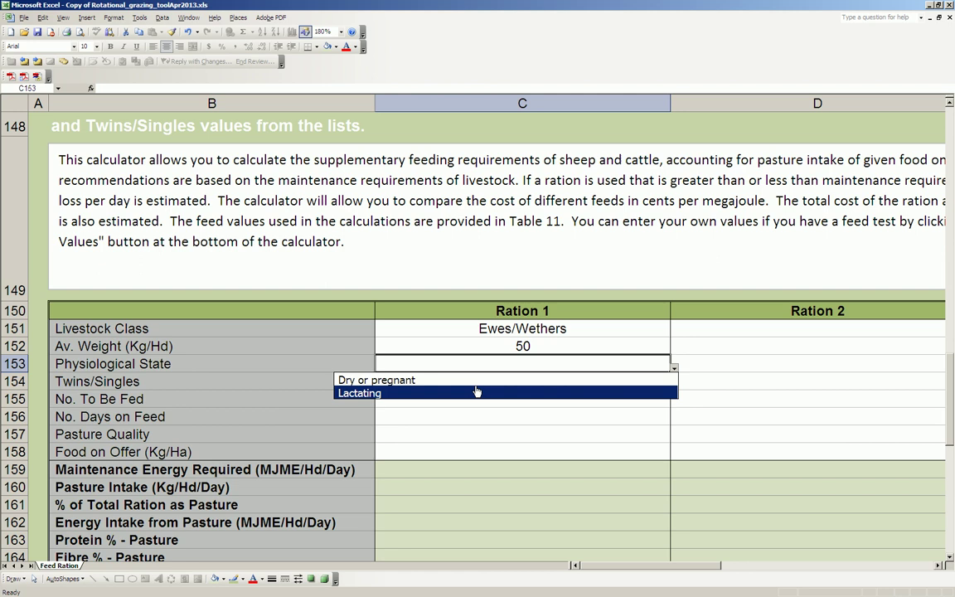
{"action": "key", "text": "Up"}
{"action": "key", "text": "Return"}
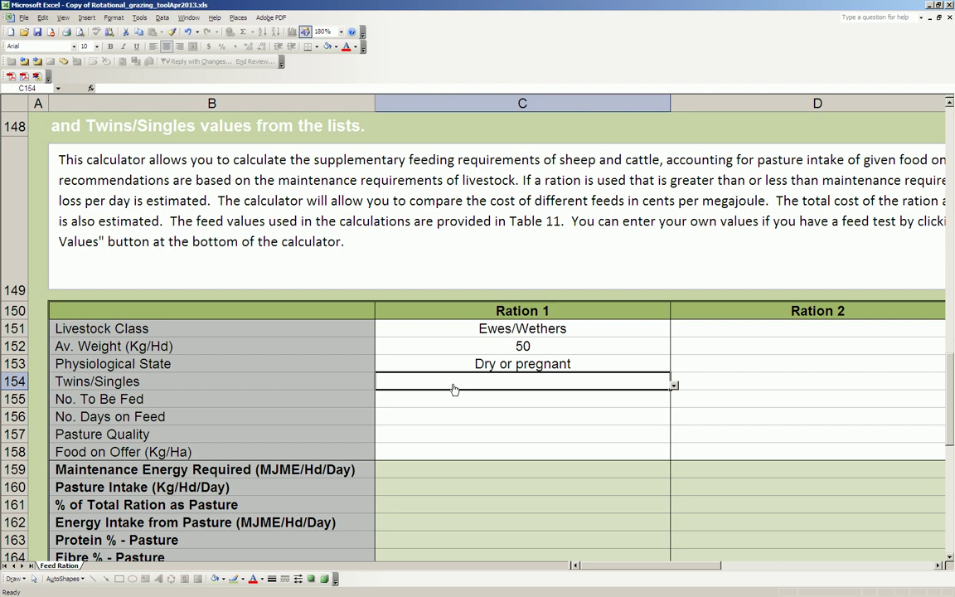
{"action": "key", "text": "alt+Down"}
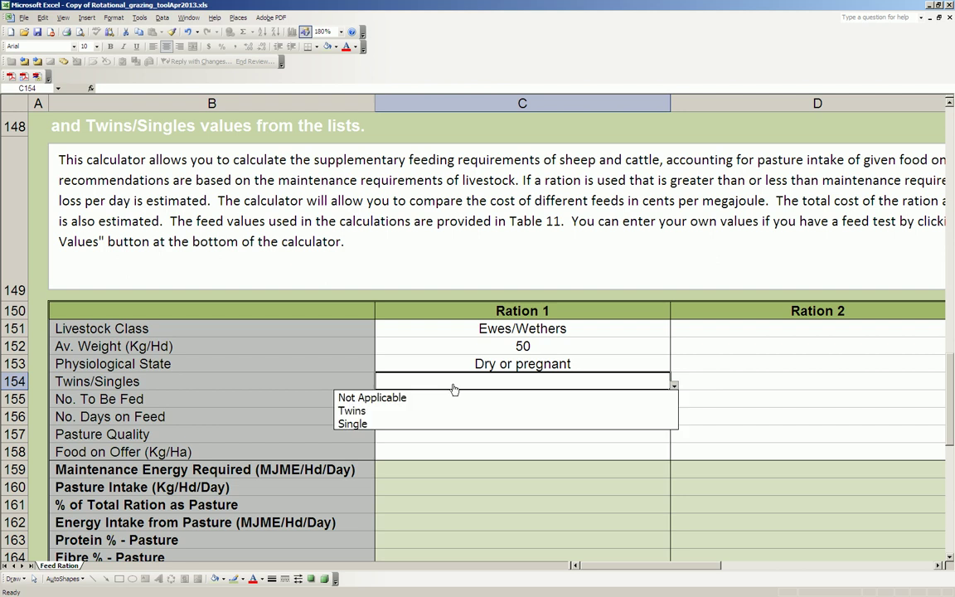
{"action": "left_click", "coordinate": [442, 406]}
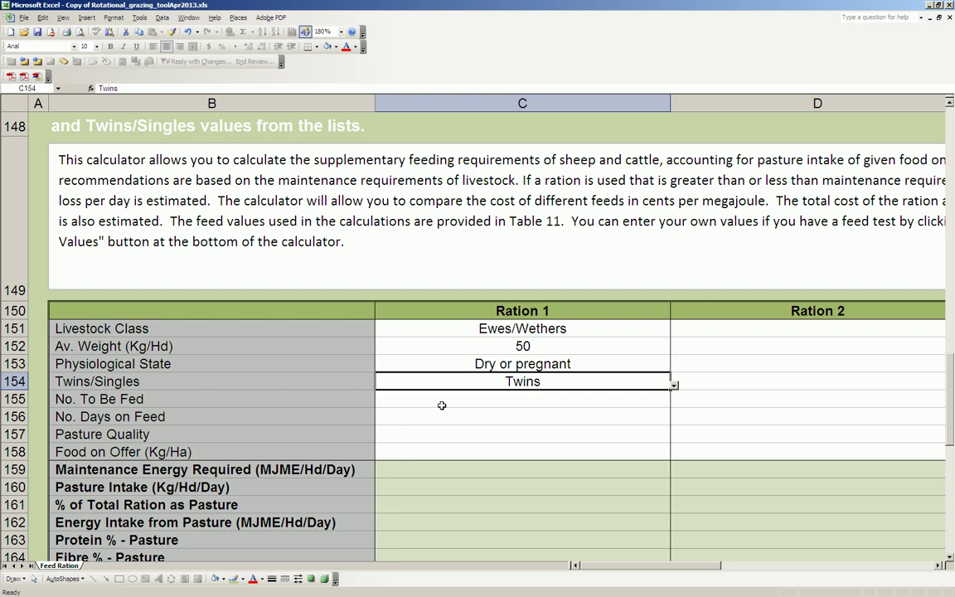
{"action": "left_click", "coordinate": [441, 405]}
{"action": "type", "text": "500"}
{"action": "key", "text": "Return"}
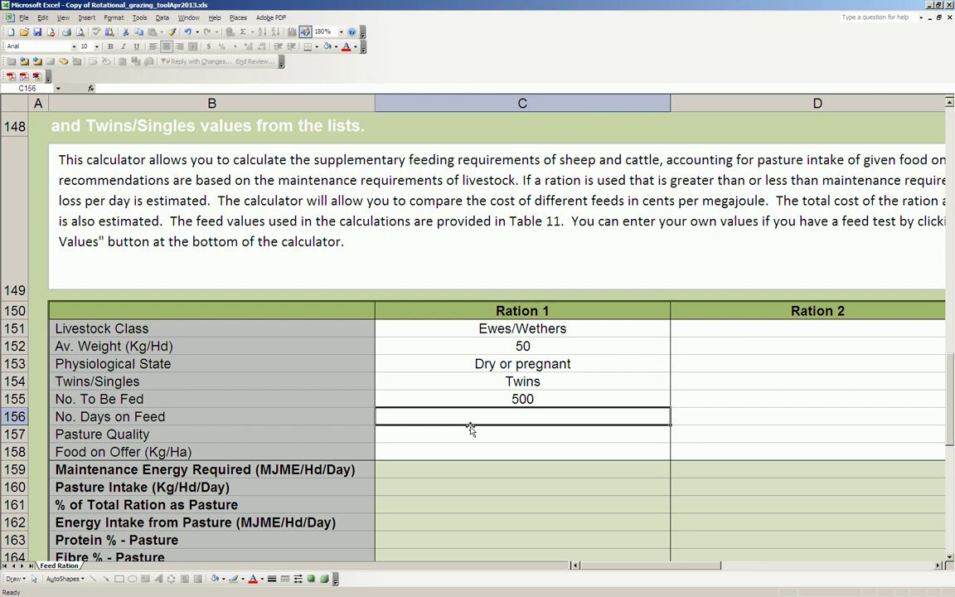
Set 30 days on feed, 75% dig green clover pasture, and 500 kg/ha food on offer
{"action": "type", "text": "30"}
{"action": "key", "text": "Return"}
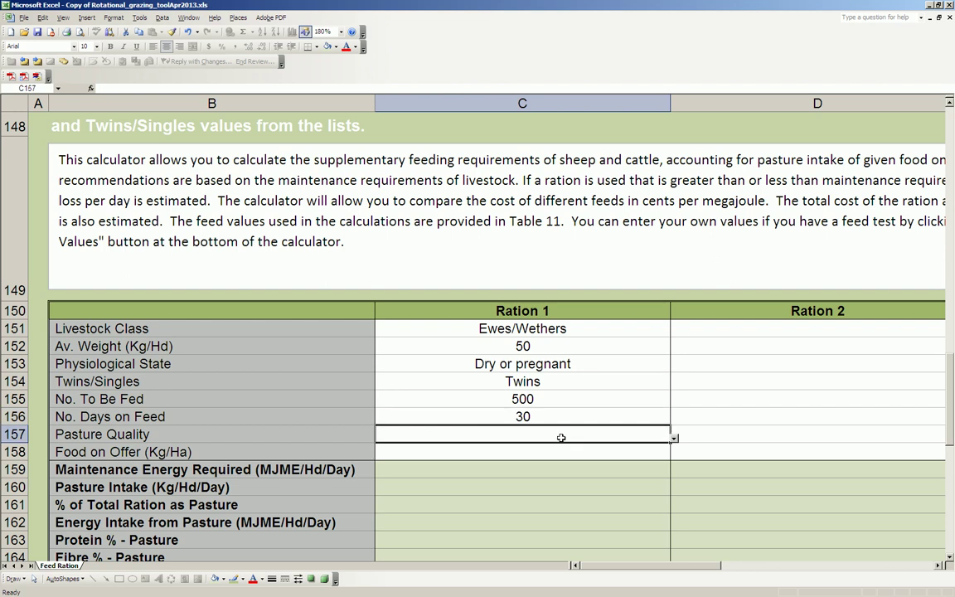
{"action": "key", "text": "alt+Down"}
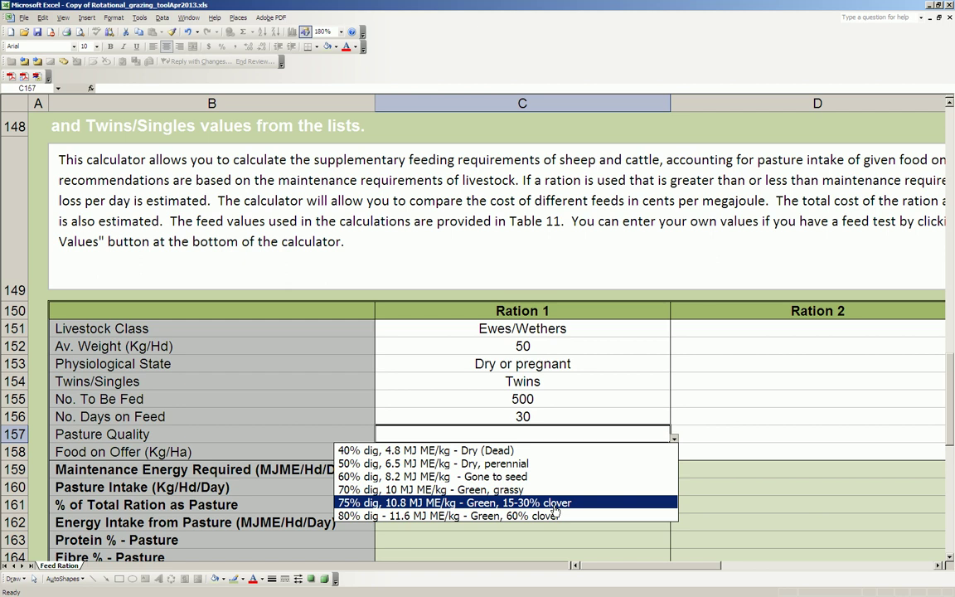
{"action": "left_click", "coordinate": [553, 503]}
{"action": "left_click", "coordinate": [522, 451]}
{"action": "key", "text": "alt+Down"}
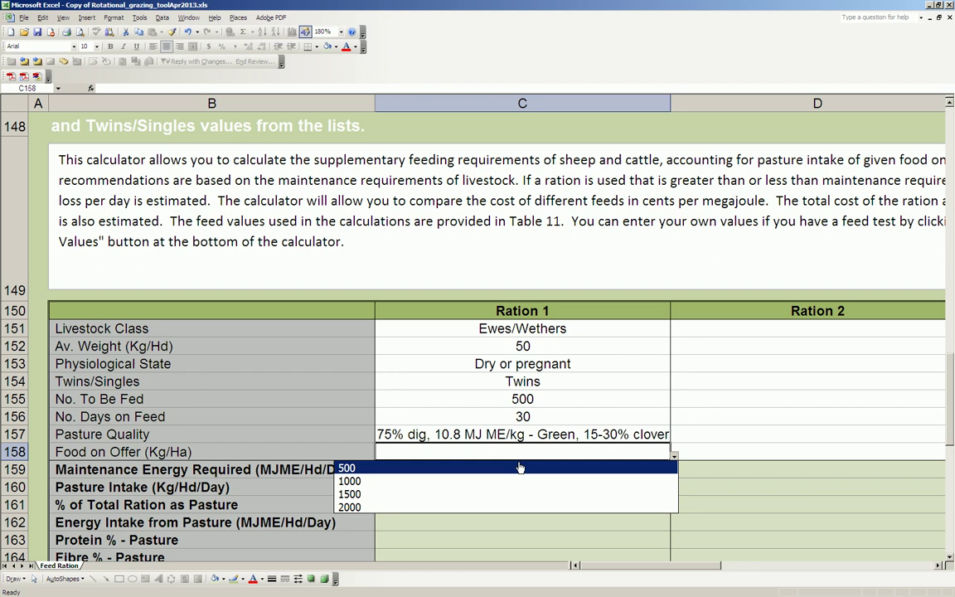
{"action": "left_click", "coordinate": [520, 469]}
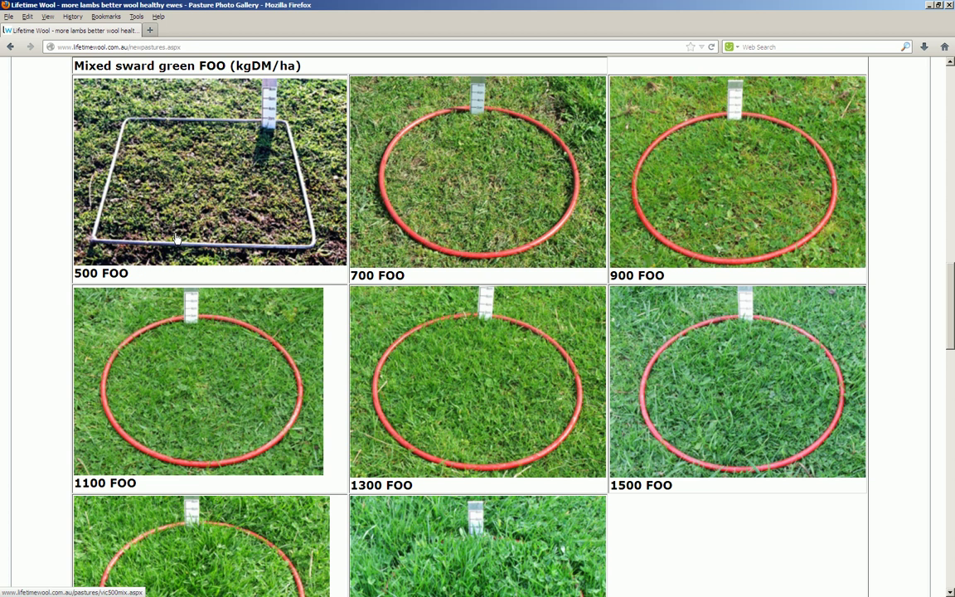
Return to the ration sheet and show Ration 1's pasture-only results: 10.2 MJME needed, 4.7 supplied
{"action": "key", "text": "alt+Tab"}
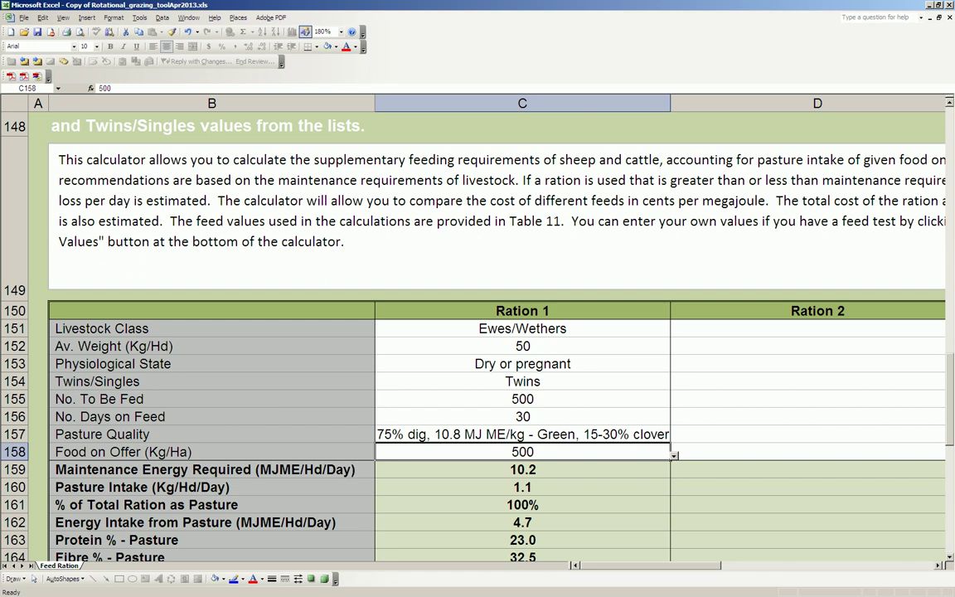
{"action": "left_click", "coordinate": [950, 561]}
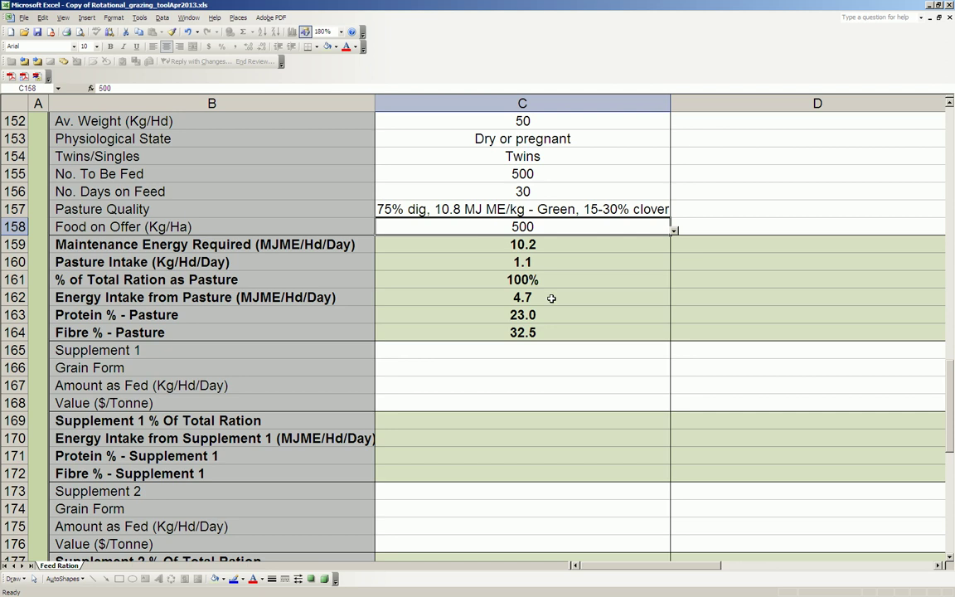
{"action": "scroll", "coordinate": [551, 297], "scroll_direction": "down", "scroll_amount": 1}
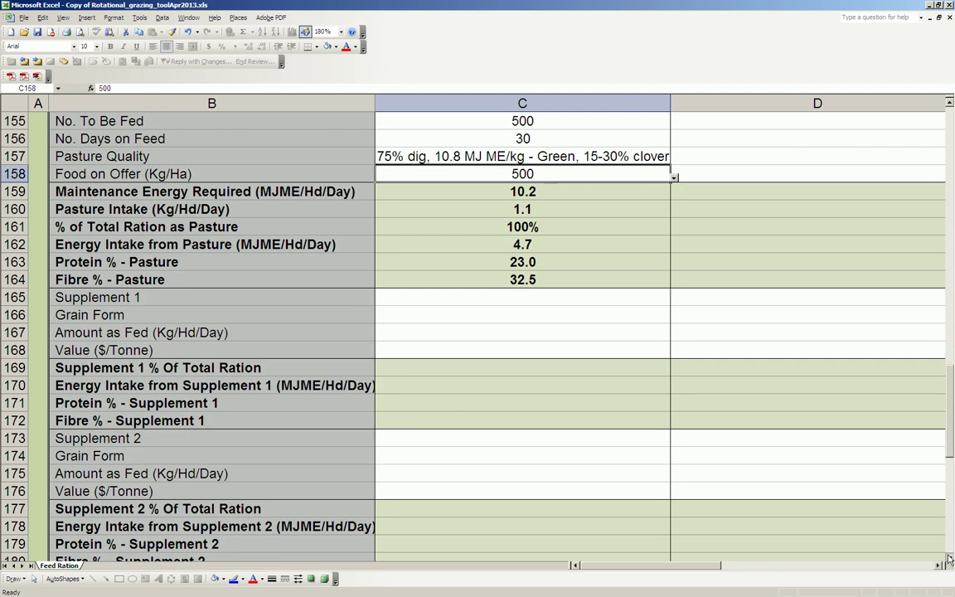
{"action": "left_click", "coordinate": [949, 558]}
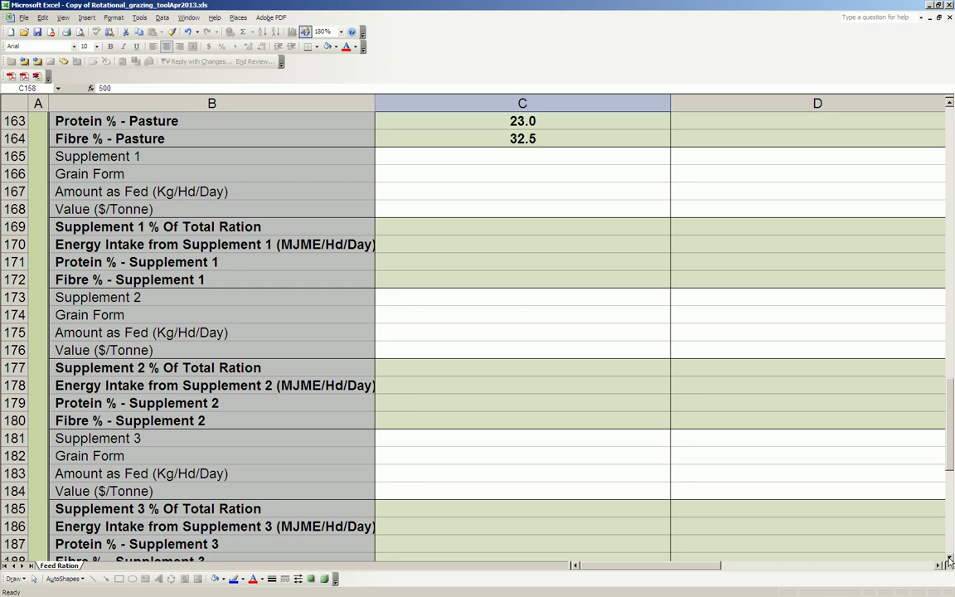
{"action": "left_click", "coordinate": [949, 560]}
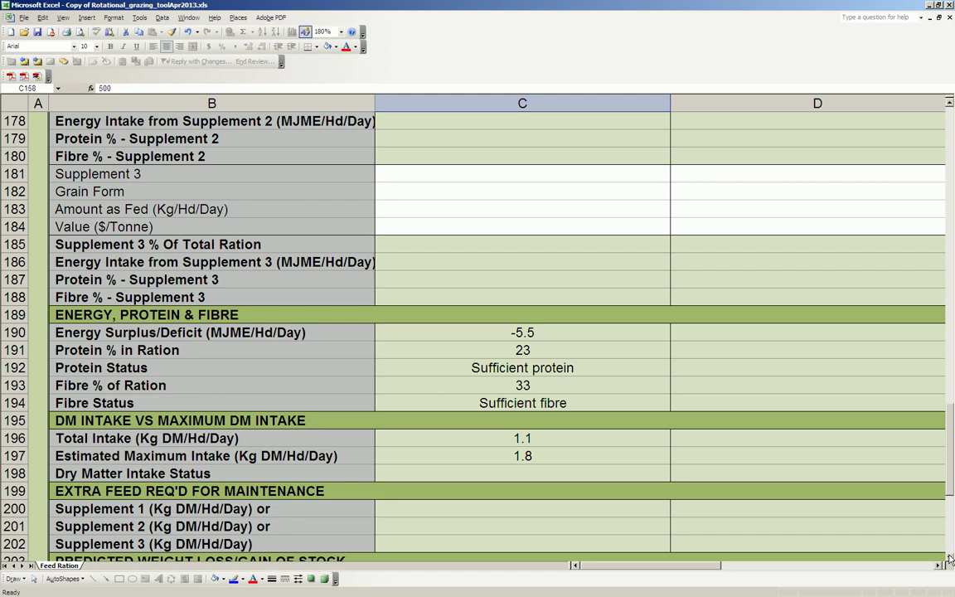
{"action": "left_click", "coordinate": [948, 559]}
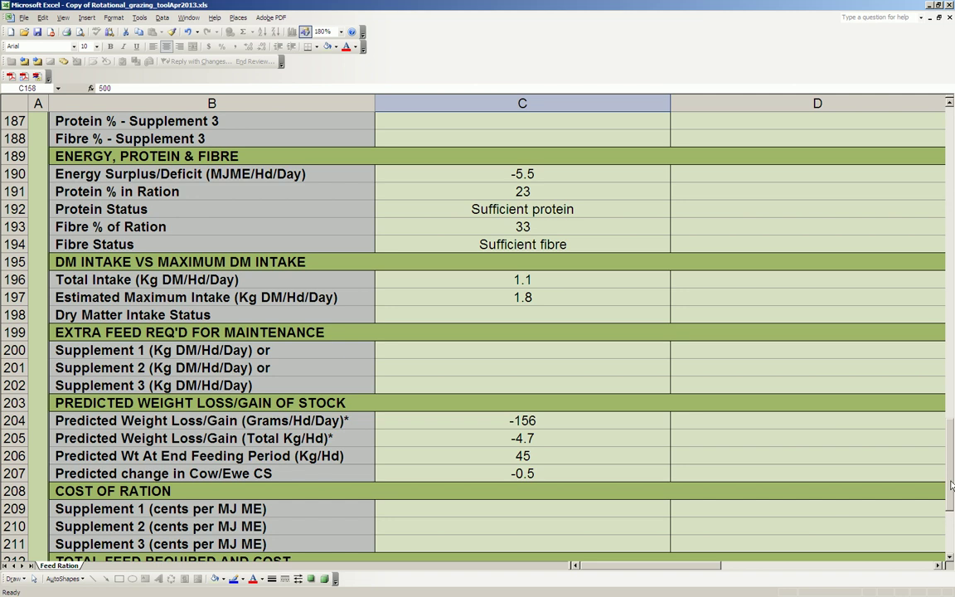
Enter Whole Wheat in C165 as Supplement 1, 0.5 kg/hd/day at $300/tonne
{"action": "scroll", "coordinate": [951, 485], "scroll_direction": "up", "scroll_amount": 14}
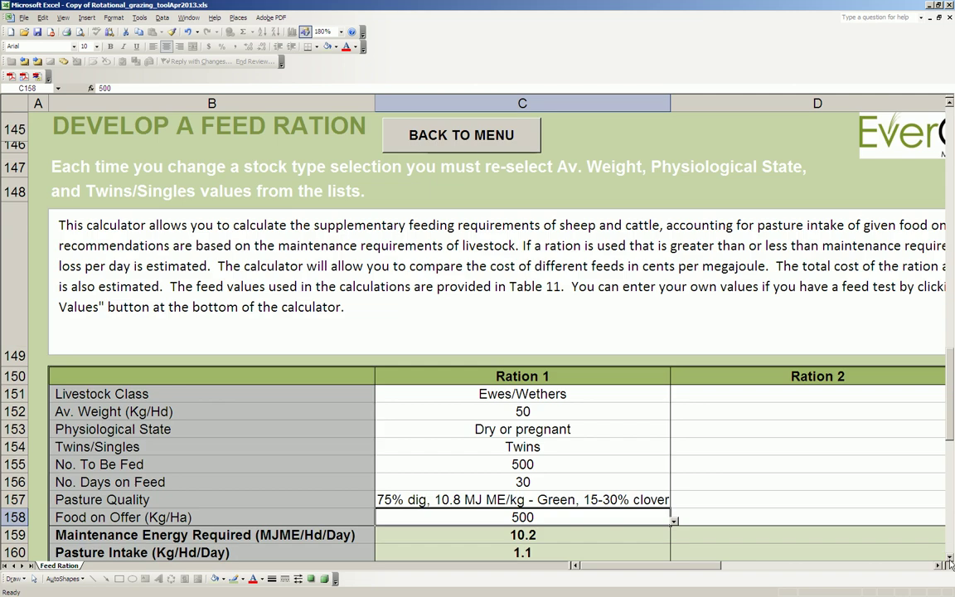
{"action": "scroll", "coordinate": [950, 563], "scroll_direction": "down", "scroll_amount": 3}
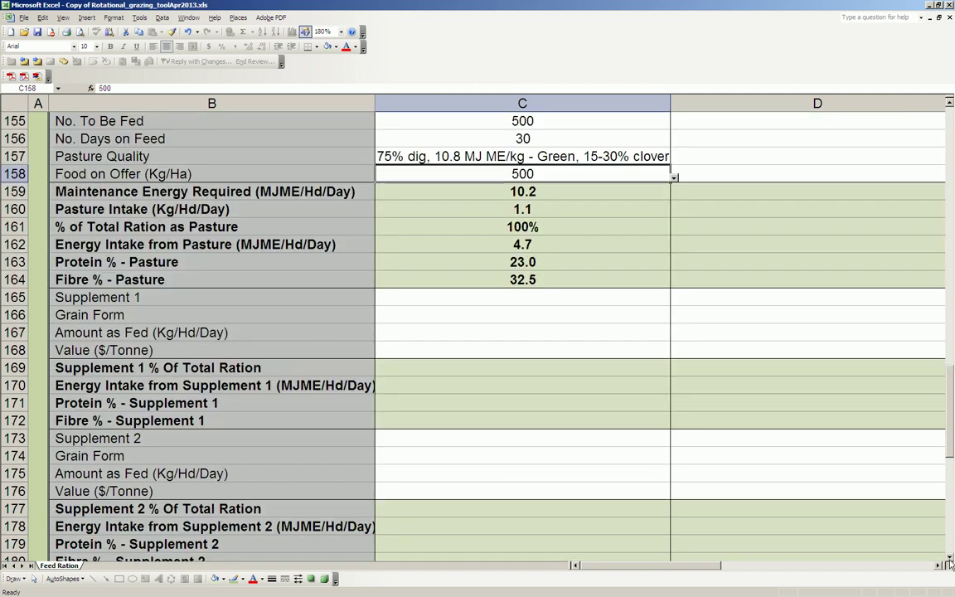
{"action": "scroll", "coordinate": [951, 562], "scroll_direction": "down", "scroll_amount": 1}
{"action": "left_click", "coordinate": [433, 279]}
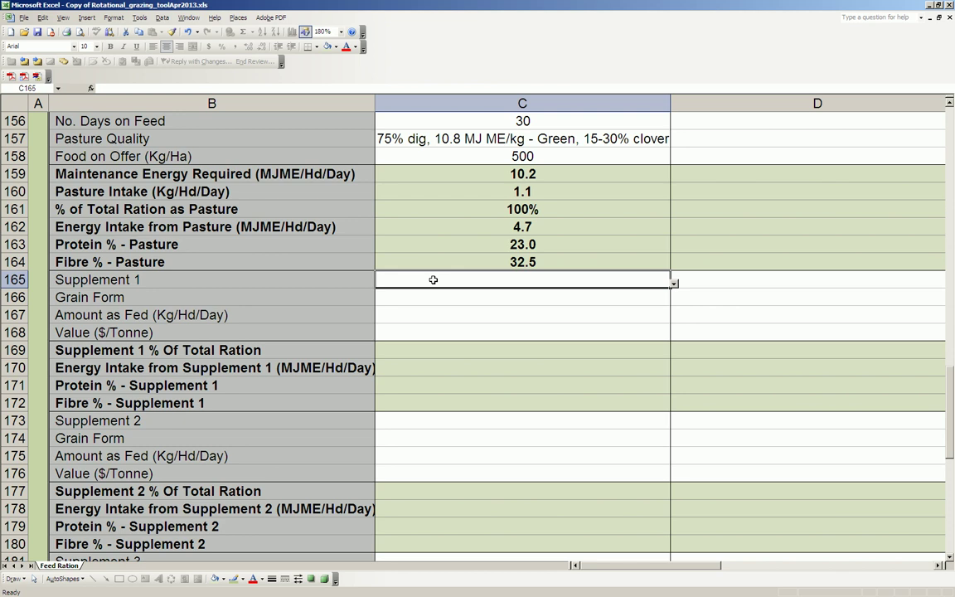
{"action": "type", "text": "Wheat"}
{"action": "key", "text": "Return"}
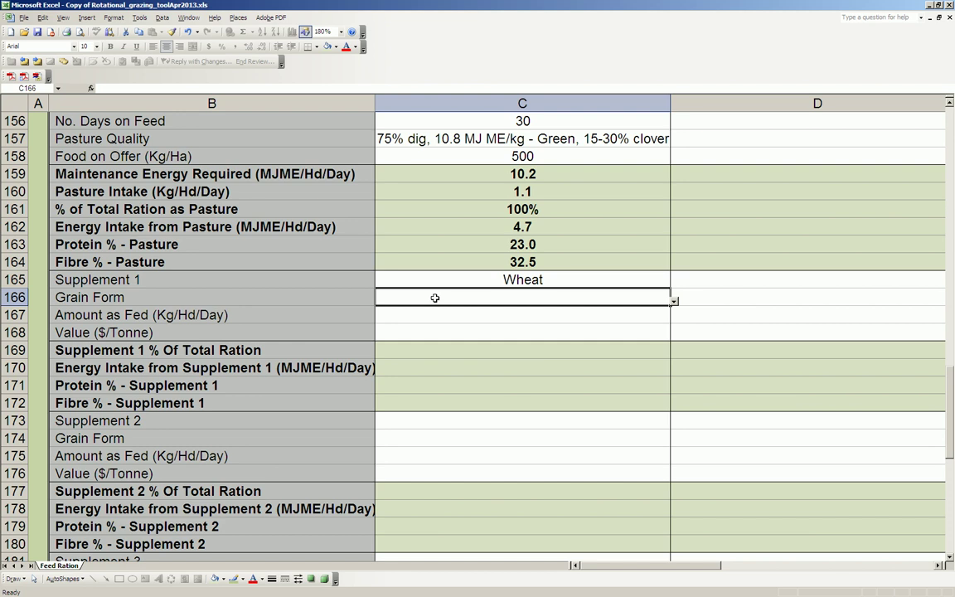
{"action": "type", "text": "Whole"}
{"action": "key", "text": "Return"}
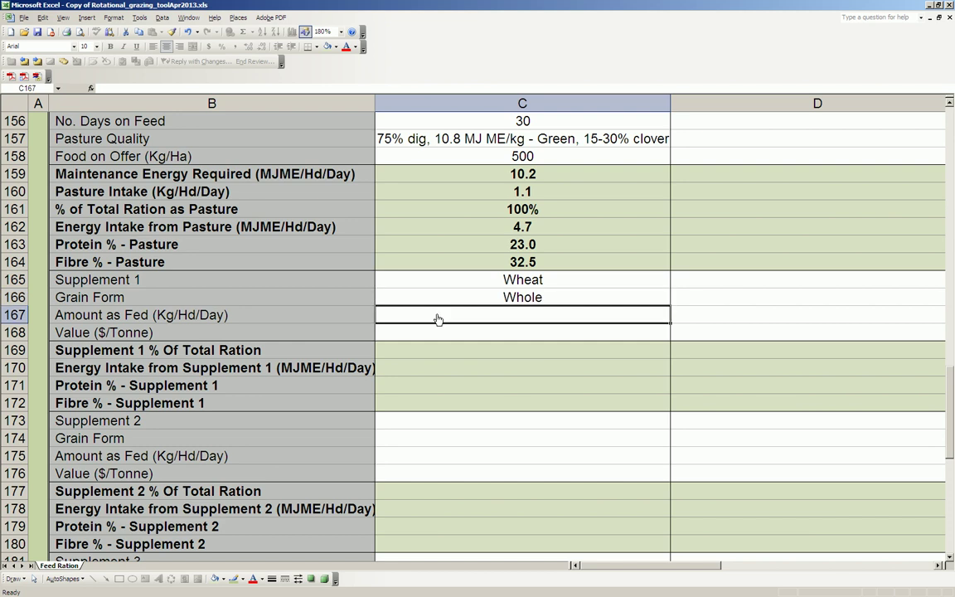
{"action": "type", "text": "0"}
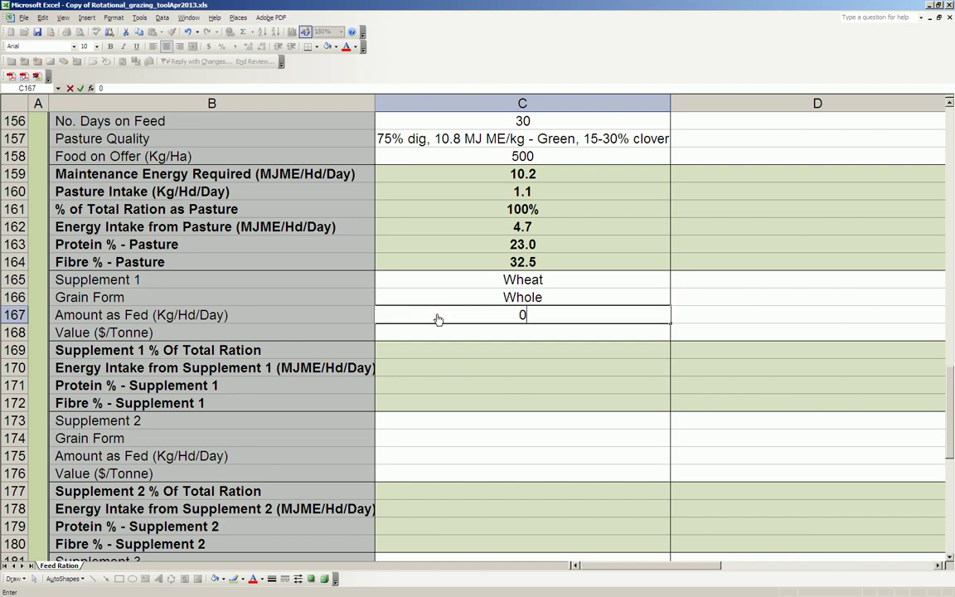
{"action": "type", "text": ".5"}
{"action": "key", "text": "Return"}
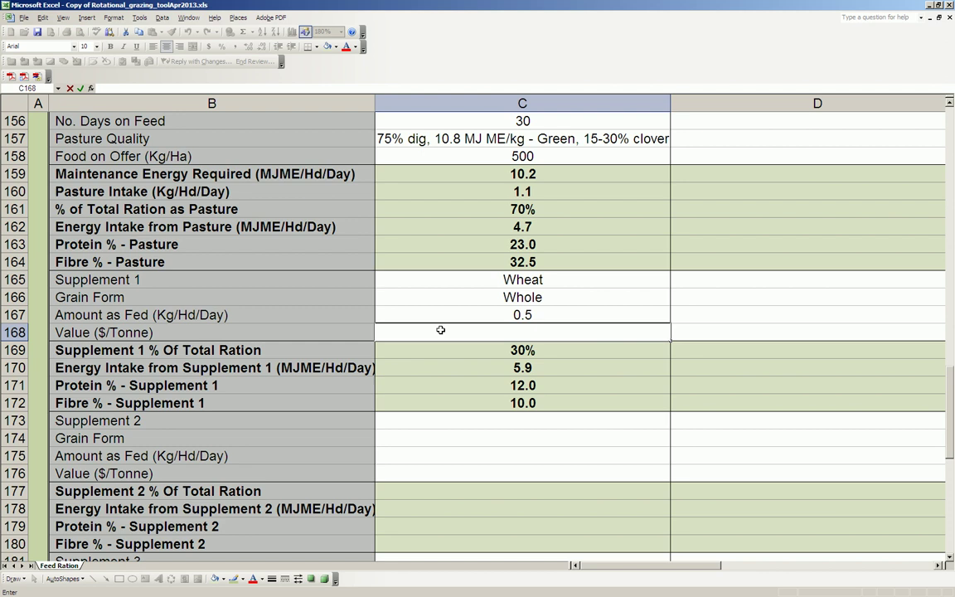
{"action": "type", "text": "300"}
{"action": "key", "text": "Return"}
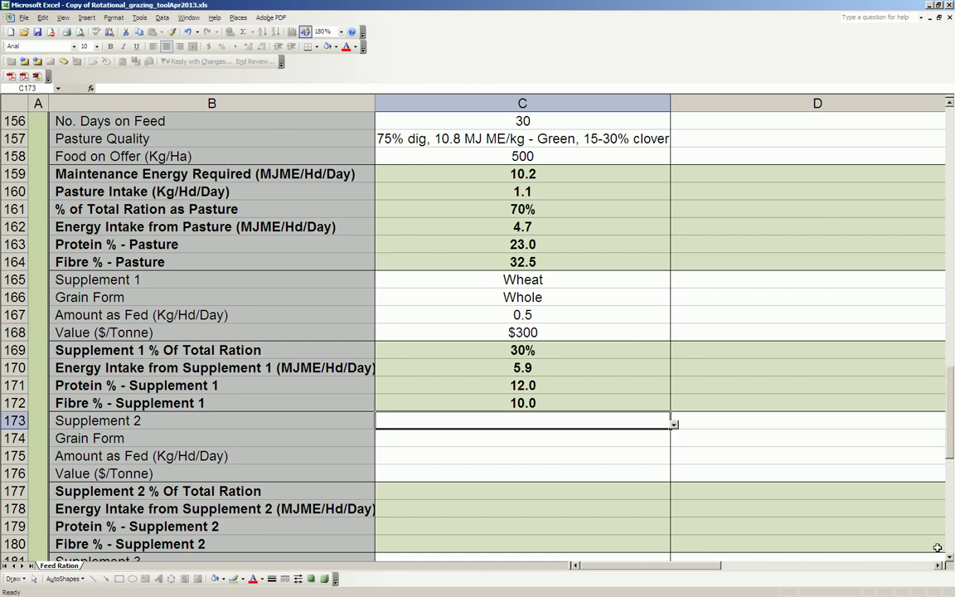
Scroll to the weight gain and cost sections showing 50 kg end weight and $2,250 cost
{"action": "scroll", "coordinate": [251, 358], "scroll_direction": "down", "scroll_amount": 1}
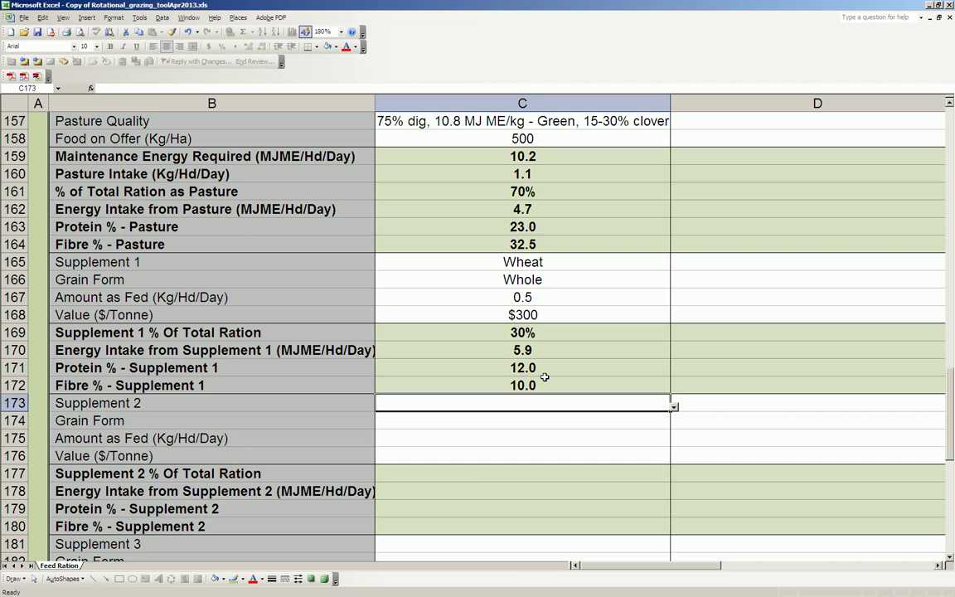
{"action": "scroll", "coordinate": [544, 377], "scroll_direction": "down", "scroll_amount": 3}
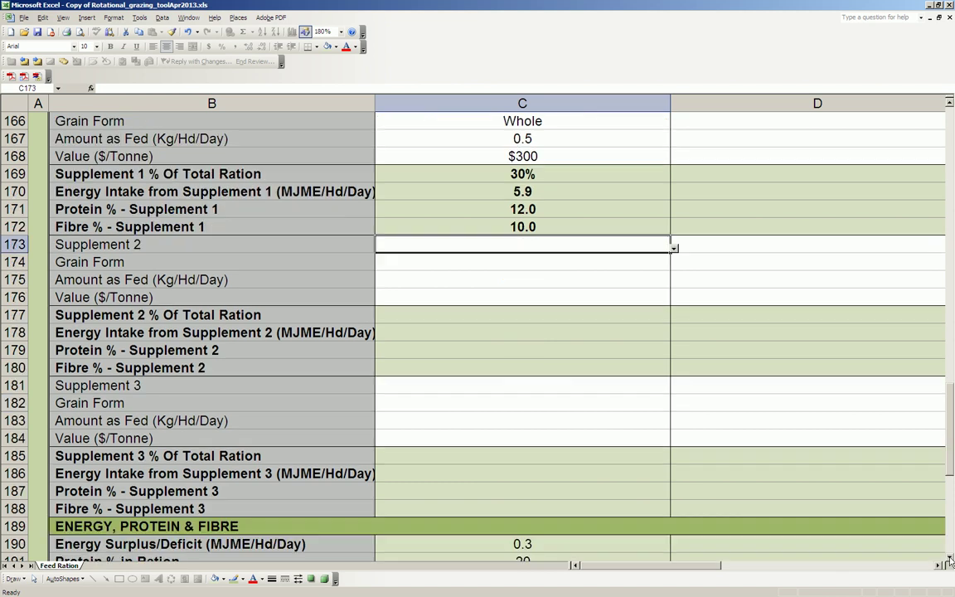
{"action": "left_click", "coordinate": [949, 559]}
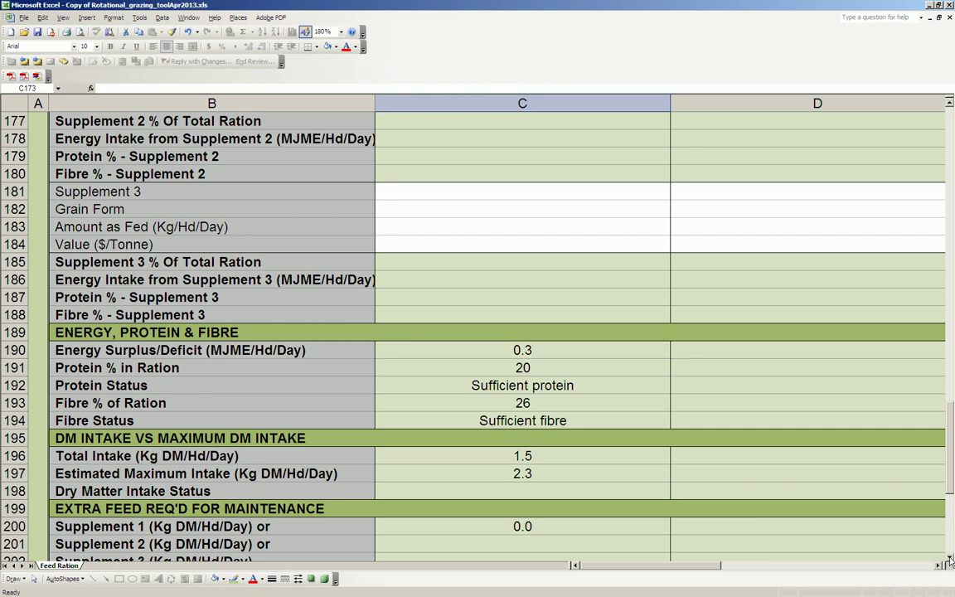
{"action": "scroll", "coordinate": [384, 160], "scroll_direction": "down", "scroll_amount": 4}
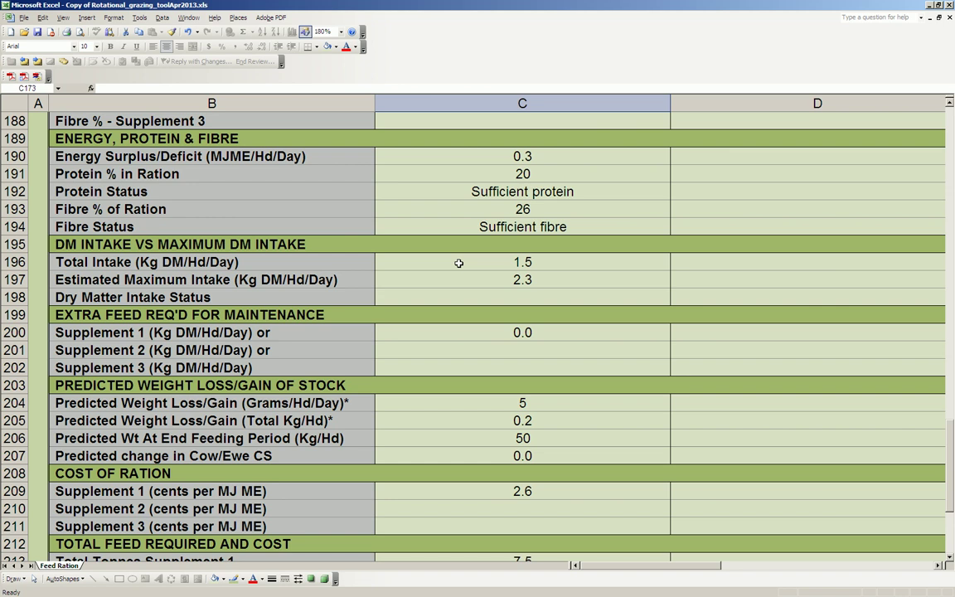
Scroll to the costing rows (7.5 t wheat, $15.70/kg gained) and select Ration 1's Dressing % cell
{"action": "left_click", "coordinate": [948, 561]}
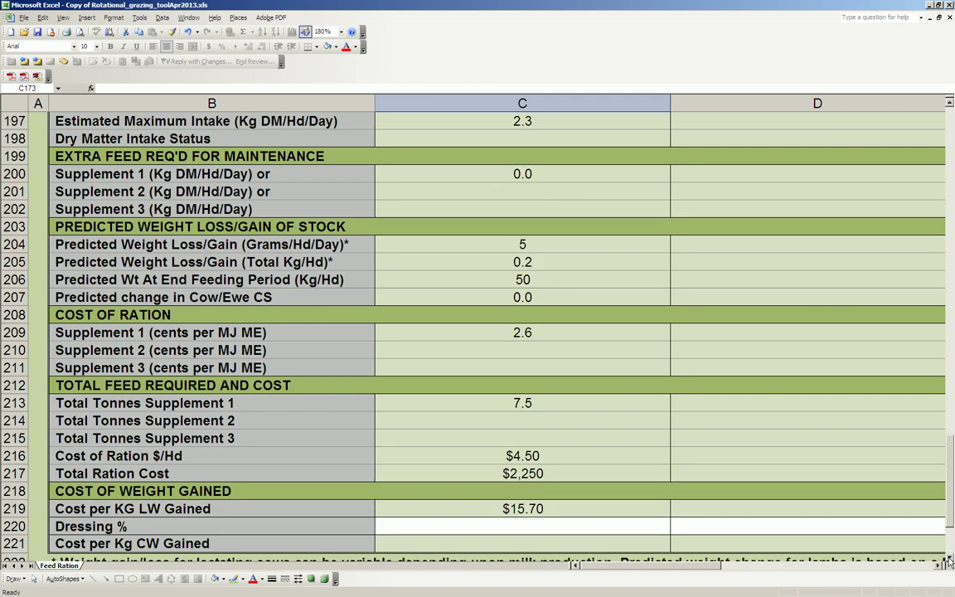
{"action": "left_click", "coordinate": [949, 561]}
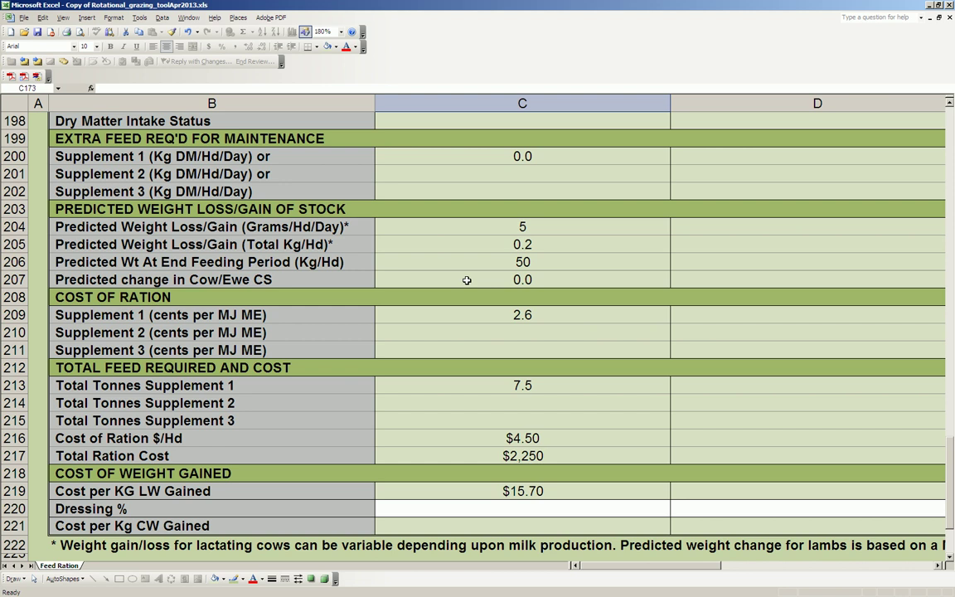
{"action": "double_click", "coordinate": [950, 558]}
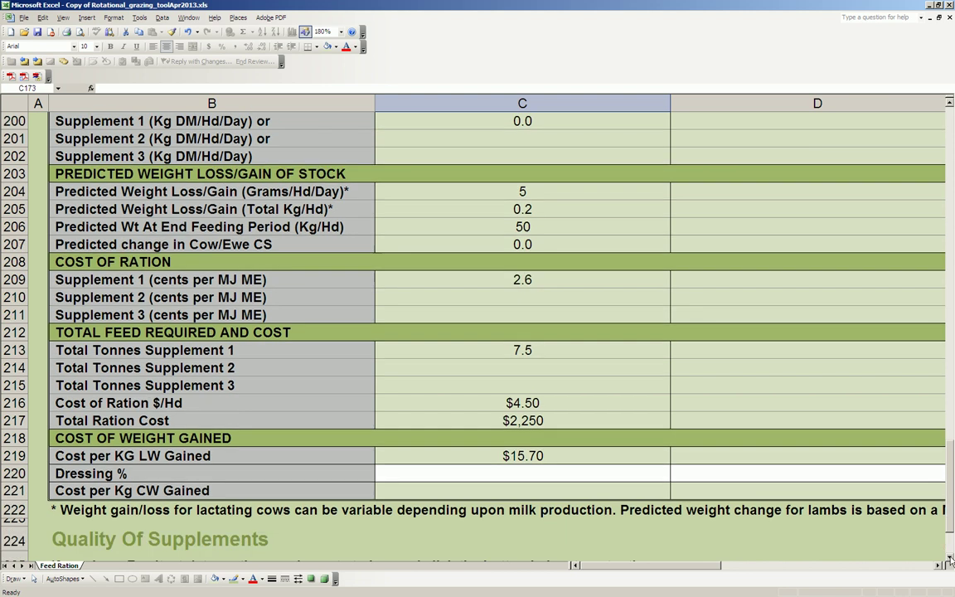
{"action": "double_click", "coordinate": [950, 559]}
{"action": "double_click", "coordinate": [950, 558]}
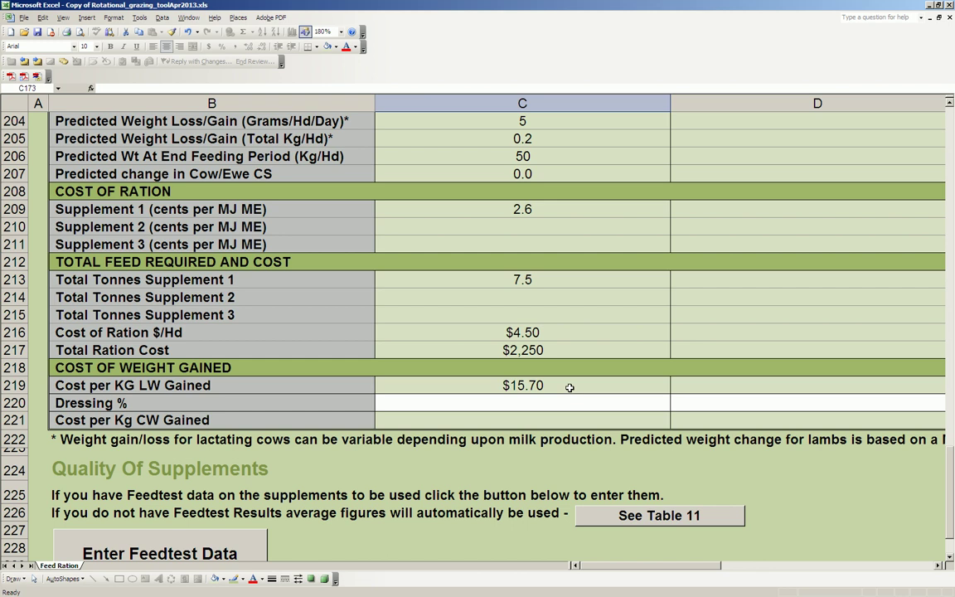
{"action": "left_click", "coordinate": [496, 401]}
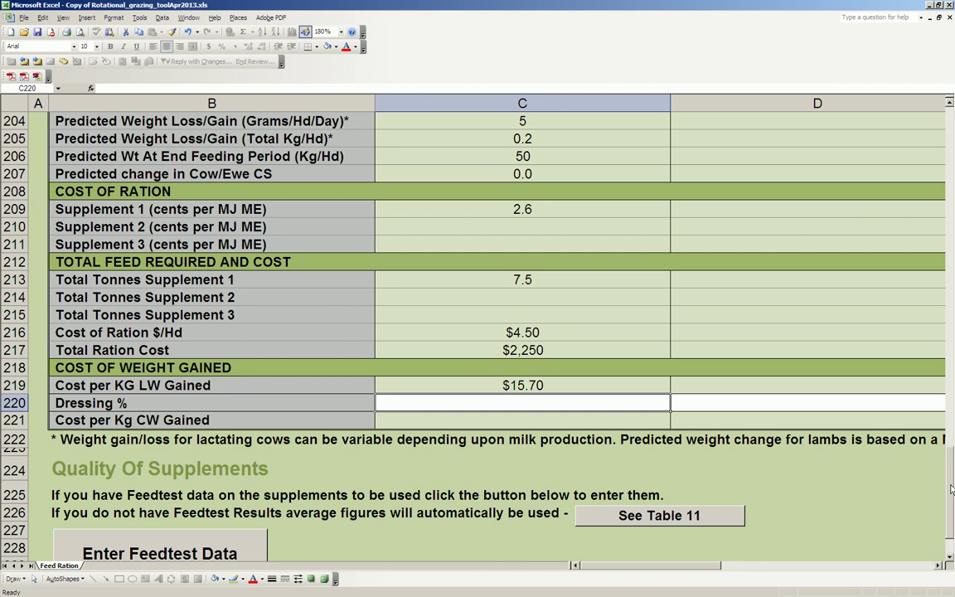
Jump to the Enter FeedTest Results table with the Enter Feedtest Data button
{"action": "scroll", "coordinate": [951, 489], "scroll_direction": "down", "scroll_amount": 3}
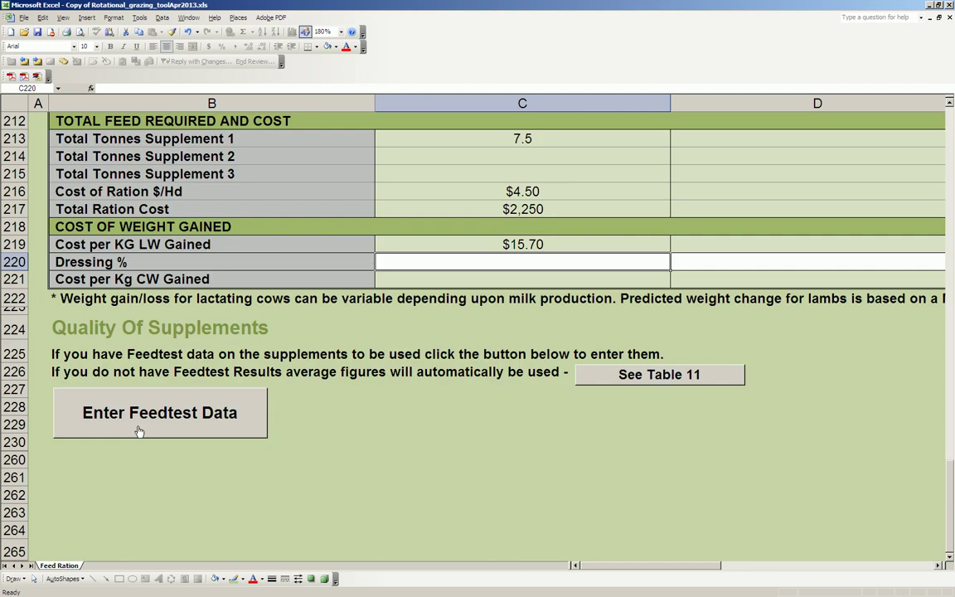
{"action": "left_click", "coordinate": [139, 431]}
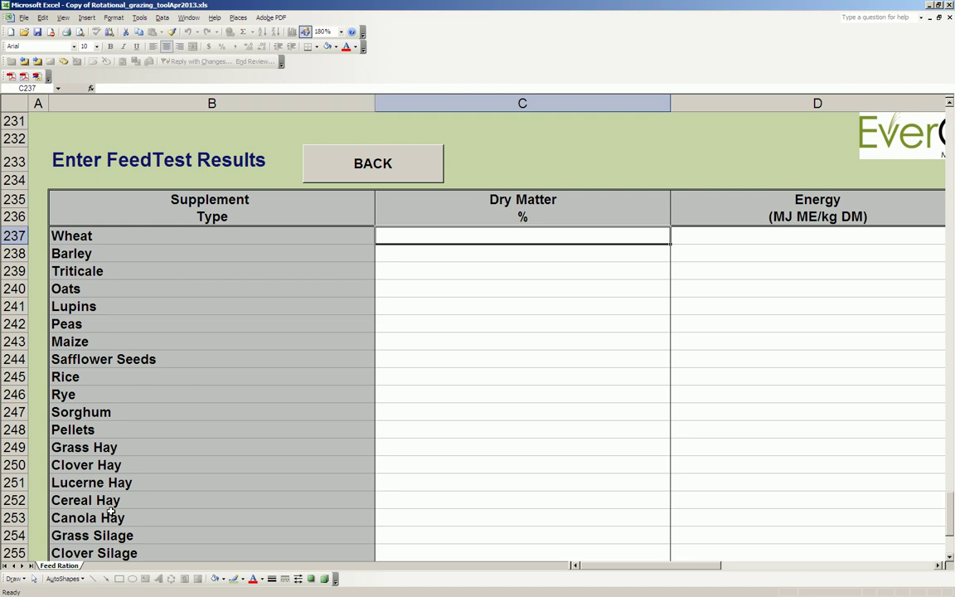
{"action": "scroll", "coordinate": [112, 514], "scroll_direction": "down", "scroll_amount": 2}
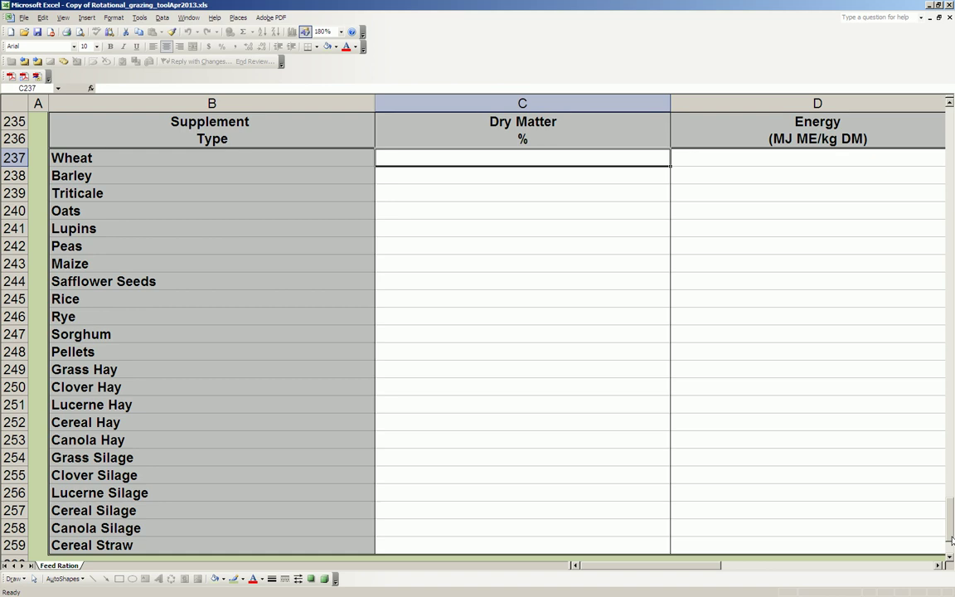
{"action": "scroll", "coordinate": [438, 206], "scroll_direction": "up", "scroll_amount": 2}
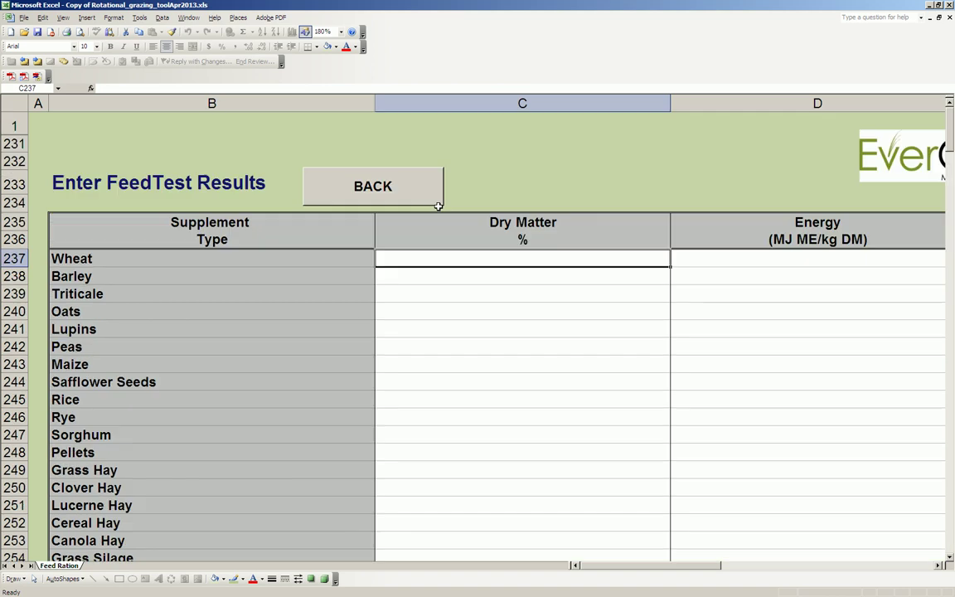